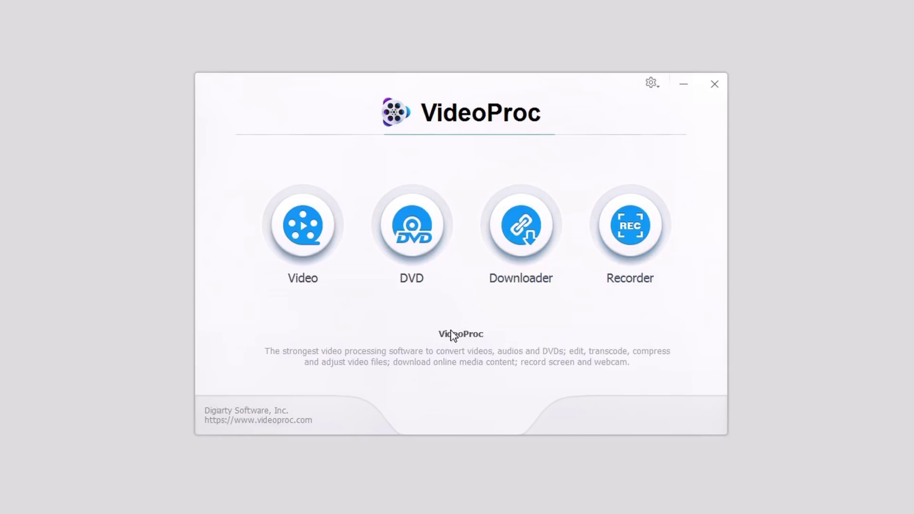
Load IMG_3141.MOV from the Desktop into VideoProc's video converter.
click(308, 245)
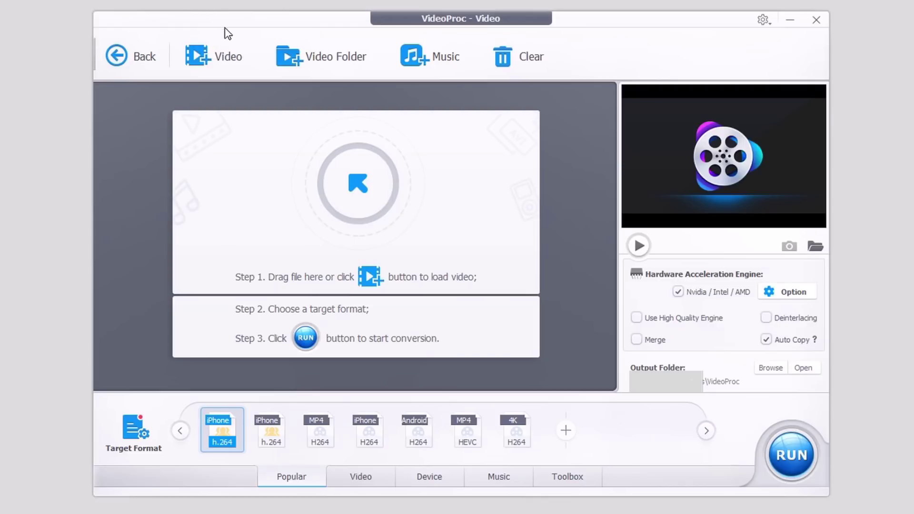
click(226, 64)
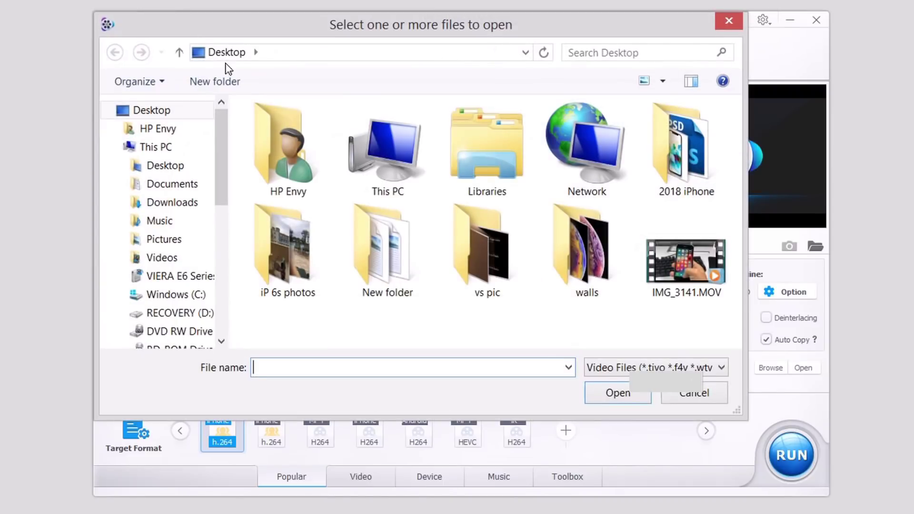
double_click(680, 271)
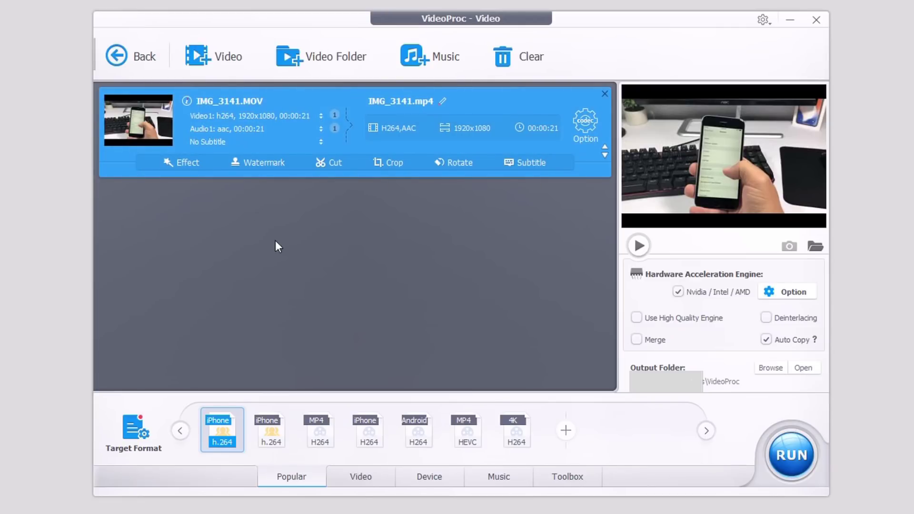
Apply the Grayscale effect to IMG_3141.MOV and preview it in black and white.
click(188, 161)
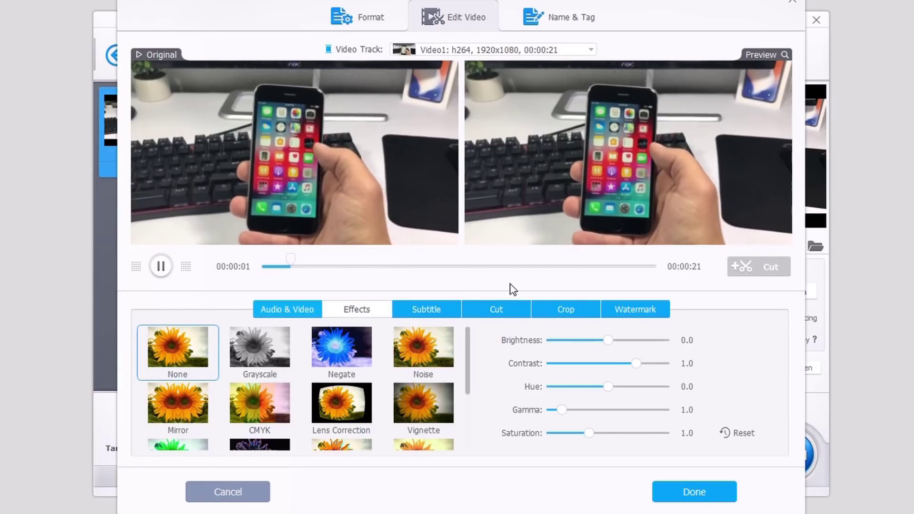
click(161, 266)
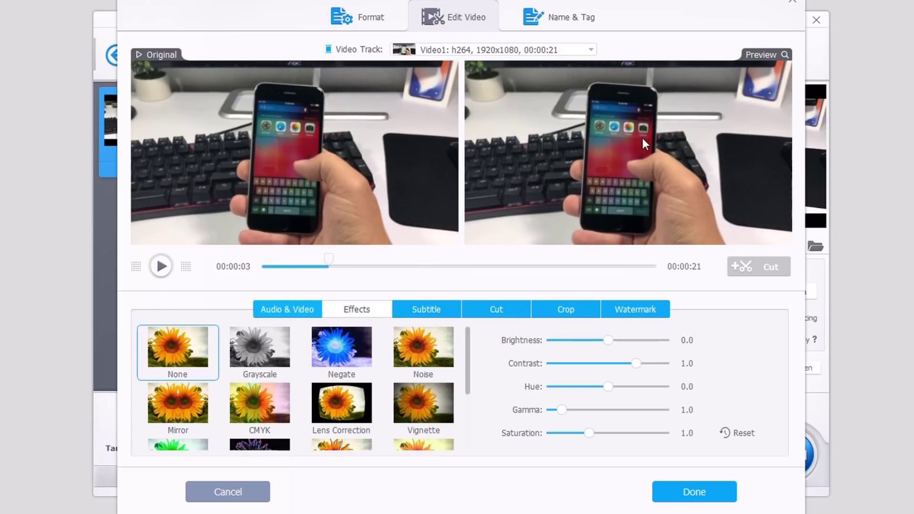
click(260, 357)
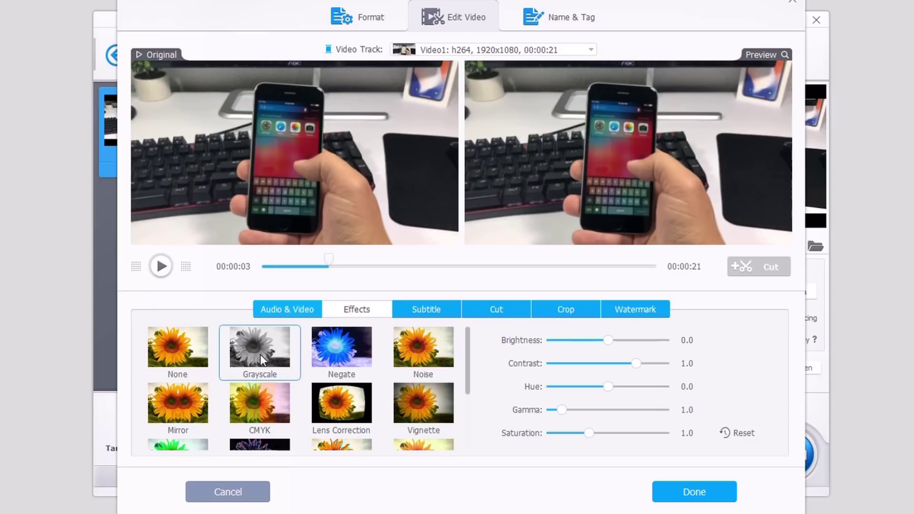
click(161, 266)
click(161, 266)
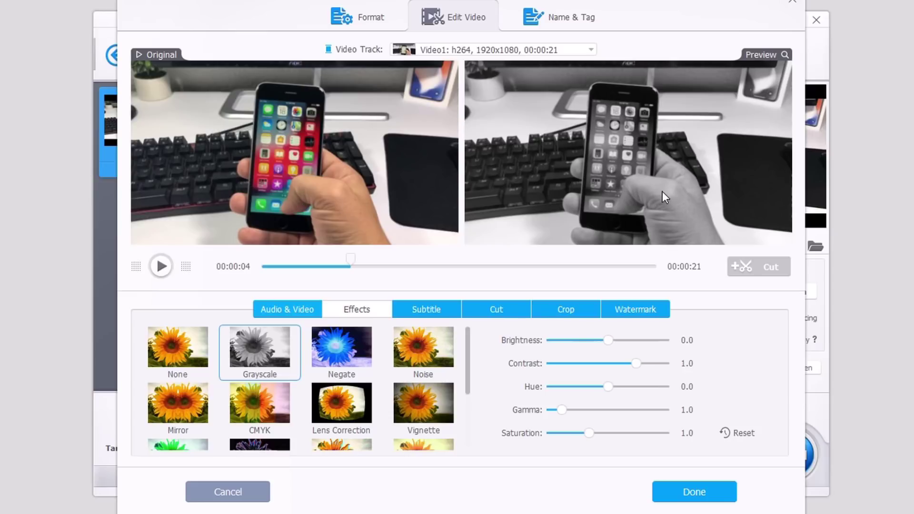
click(414, 311)
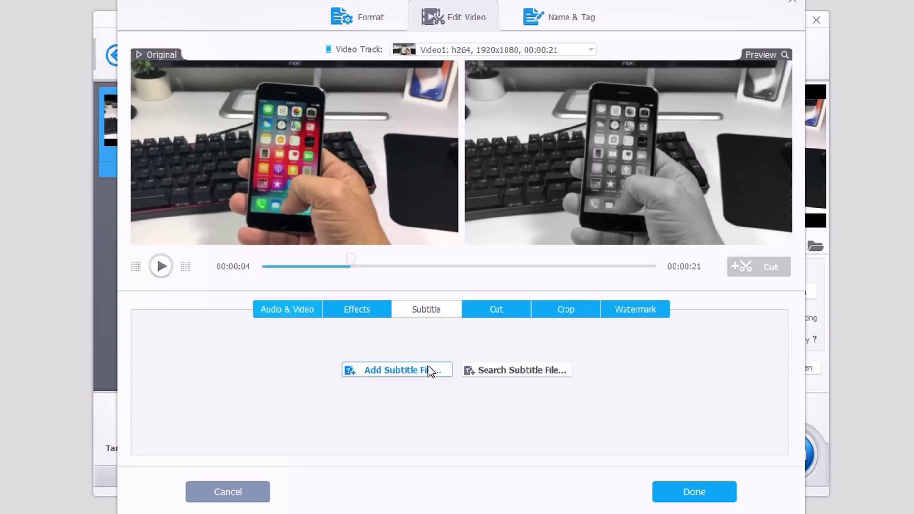
Skip adding a subtitle file, adjust the clip's end point, and close the editor with Grayscale kept.
click(414, 371)
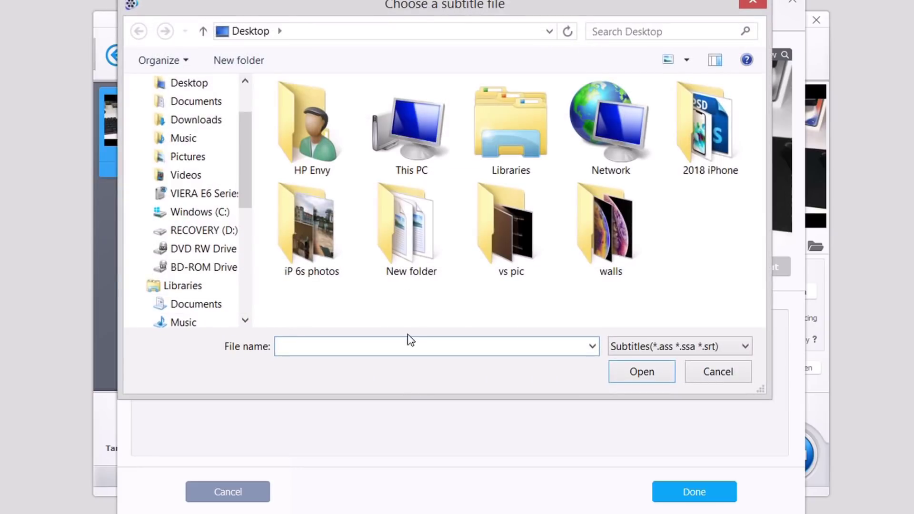
click(703, 370)
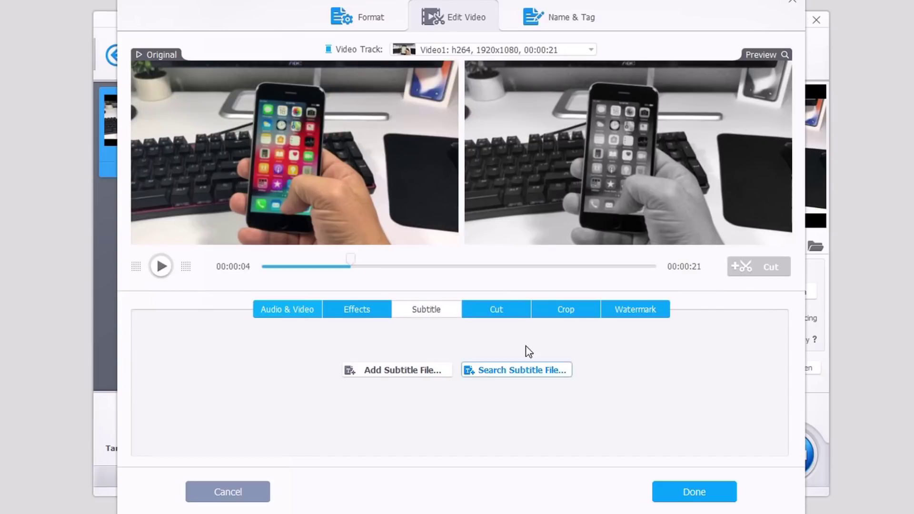
click(497, 308)
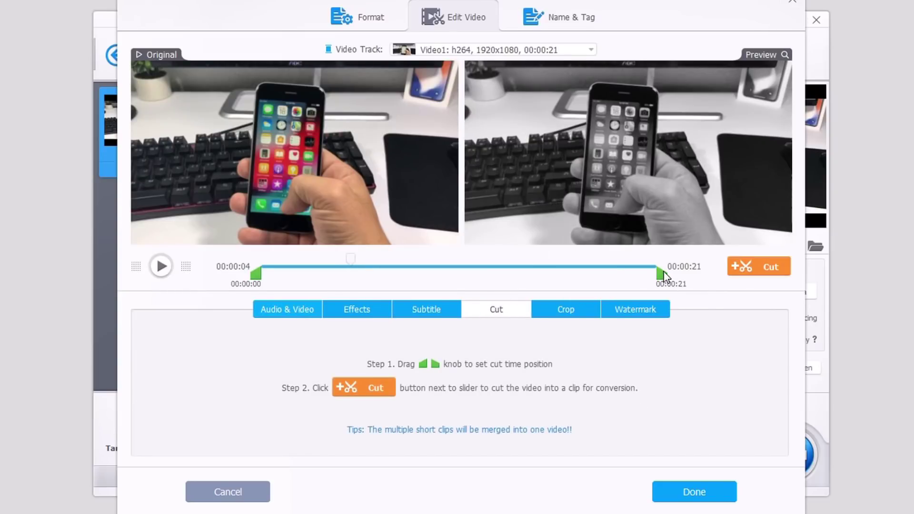
drag(648, 271, 633, 281)
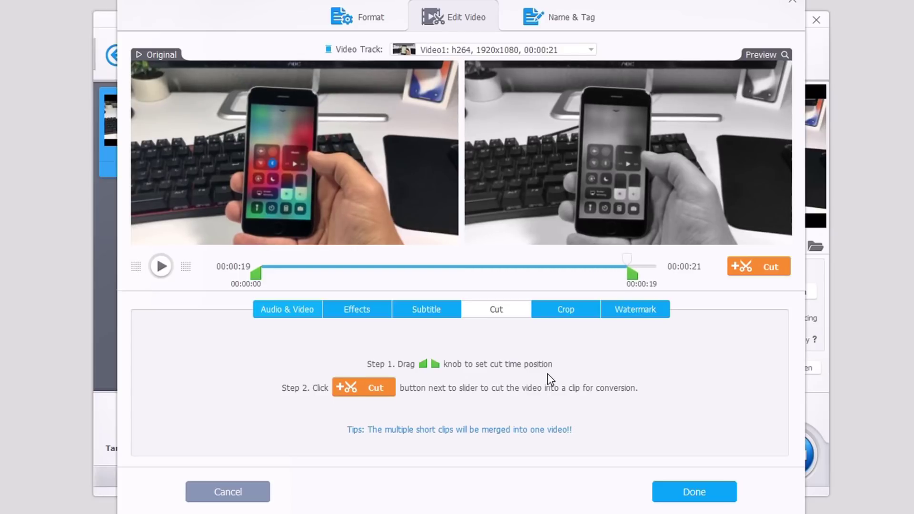
click(686, 486)
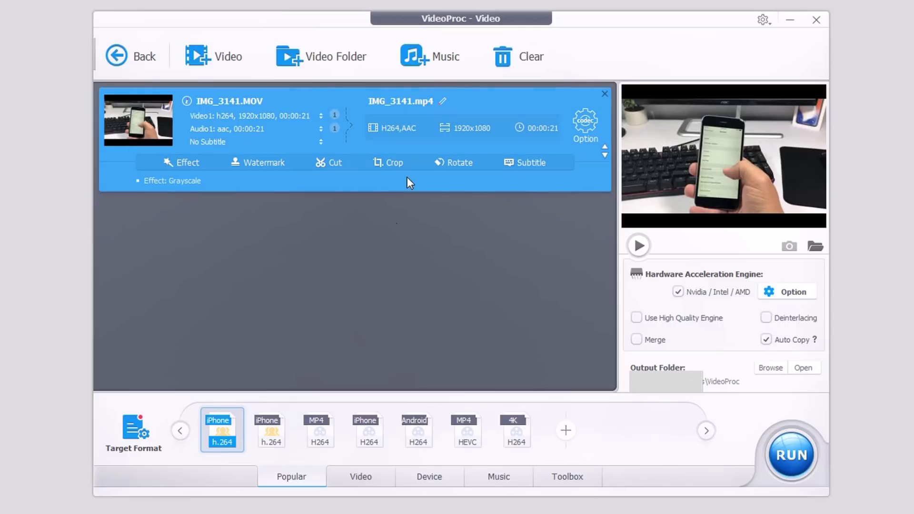
Enable cropping and trim the top, right and bottom edges to a 1668x936 frame.
click(390, 162)
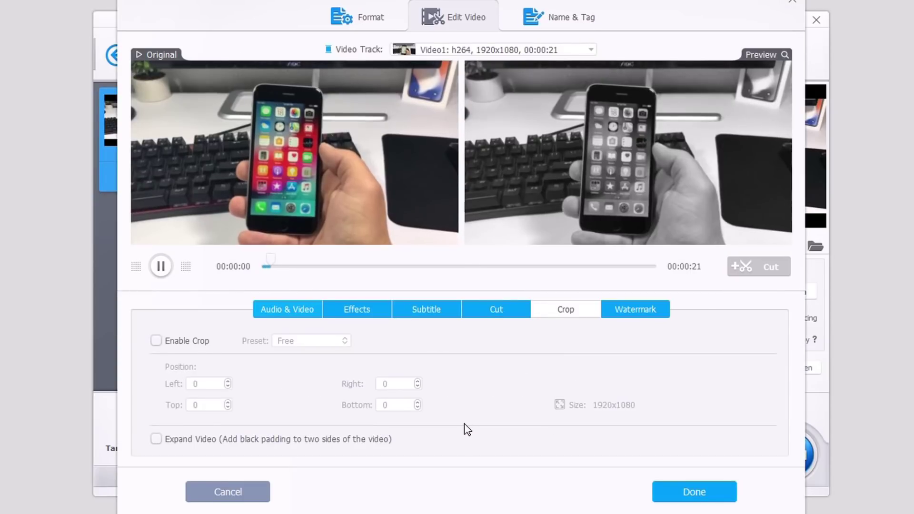
click(163, 270)
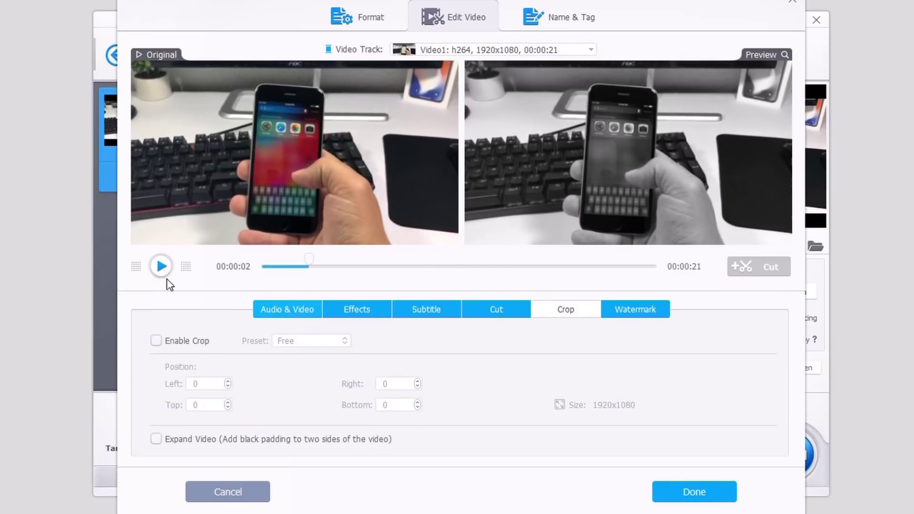
click(177, 341)
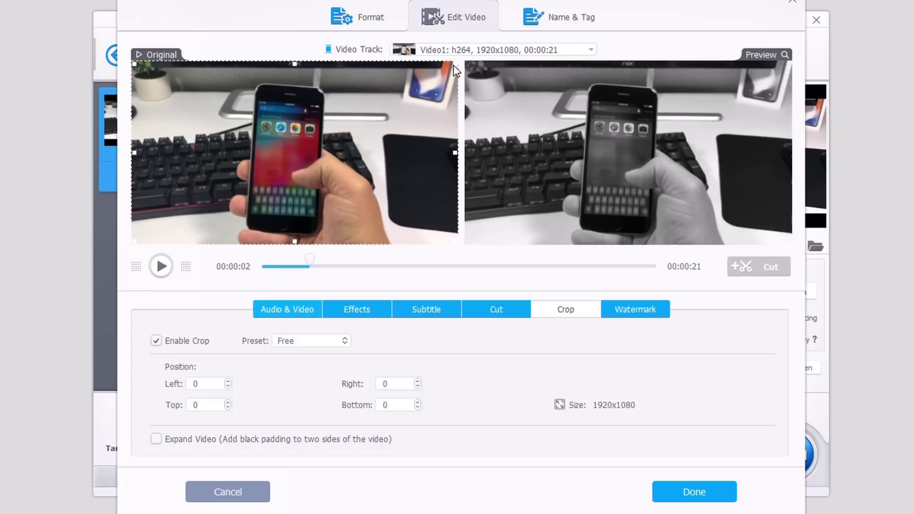
drag(453, 65, 413, 80)
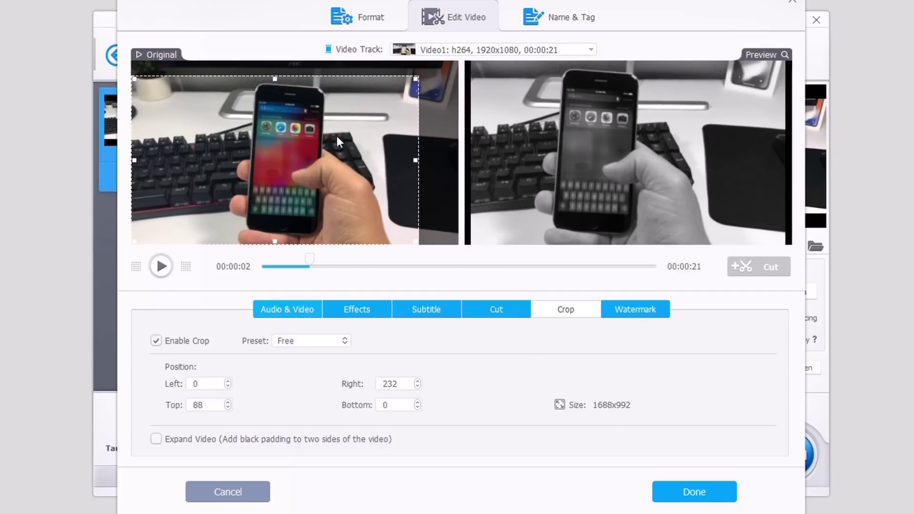
mouse_move(133, 242)
mouse_down()
mouse_move(155, 224)
mouse_move(147, 215)
mouse_move(131, 230)
mouse_up()
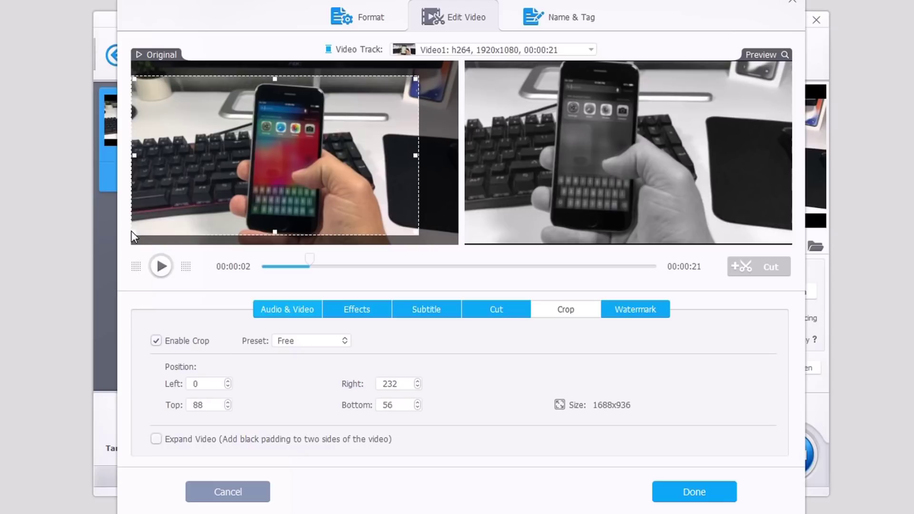
drag(416, 156, 412, 156)
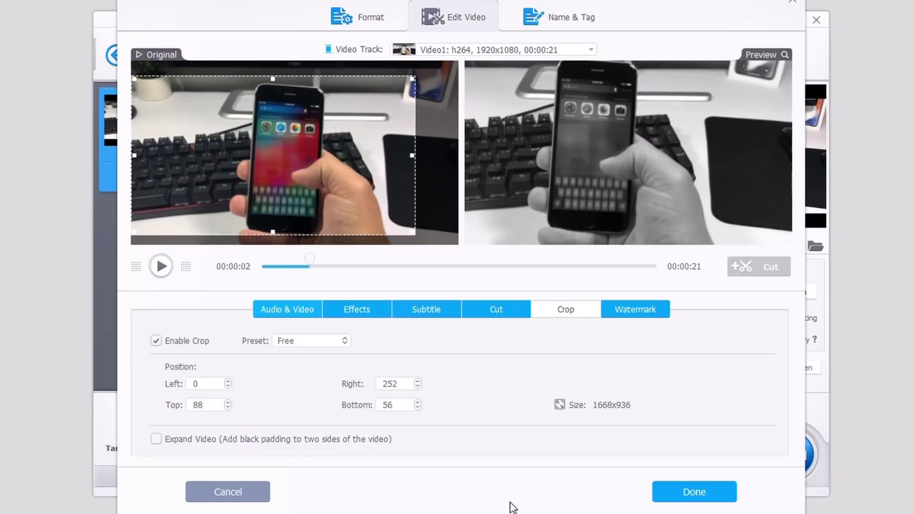
click(693, 491)
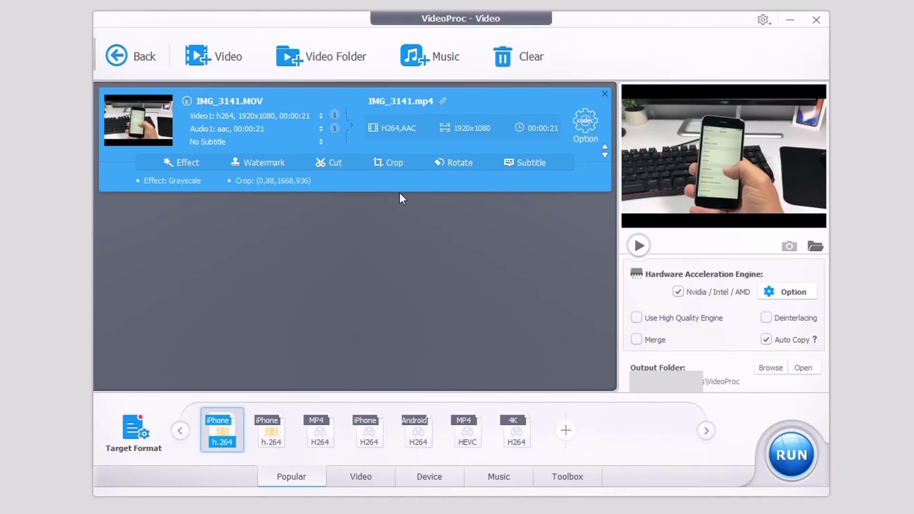
click(273, 164)
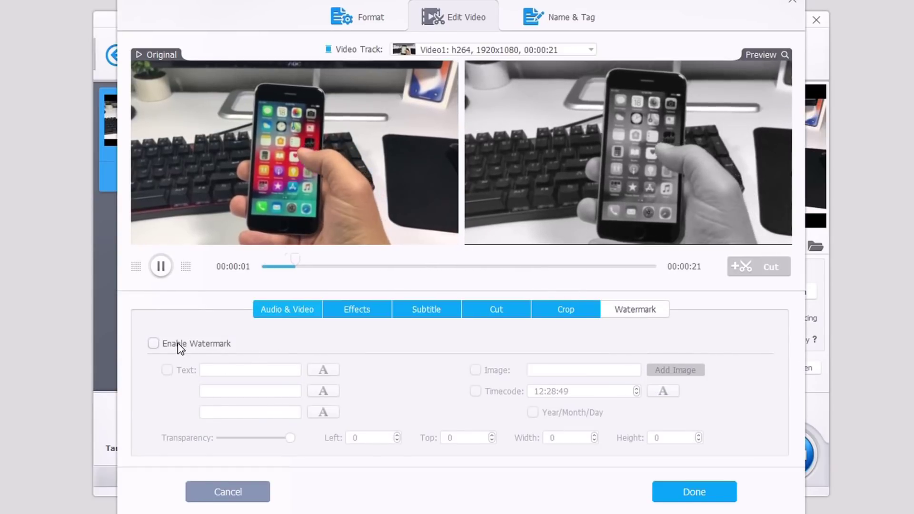
Enable an image watermark using the 2014 Nissan picture.
click(181, 348)
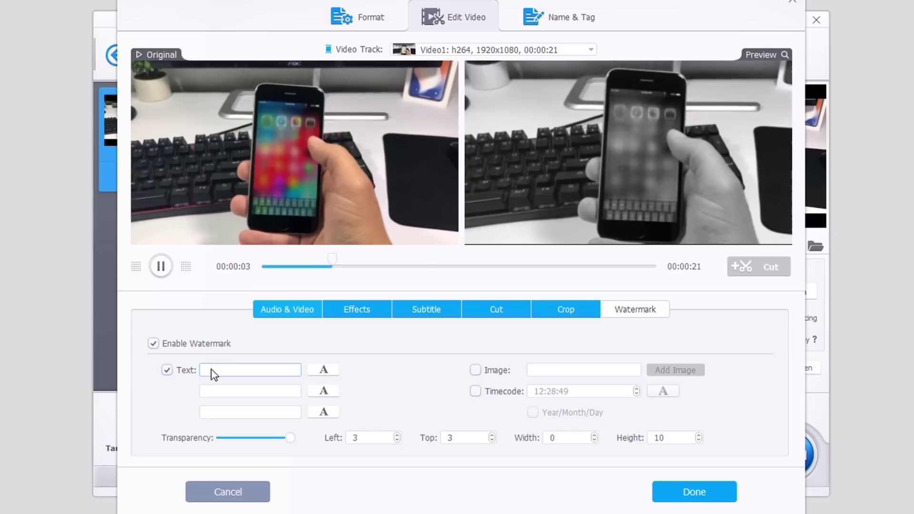
click(491, 370)
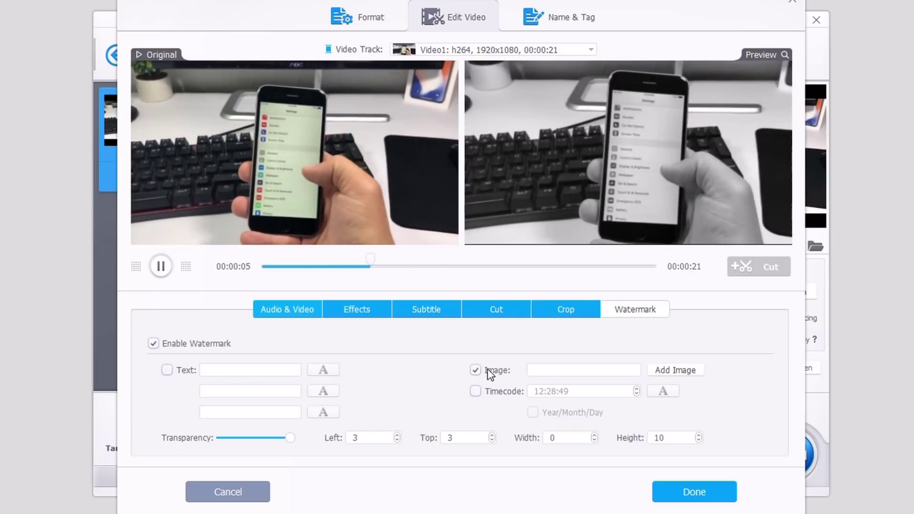
click(667, 376)
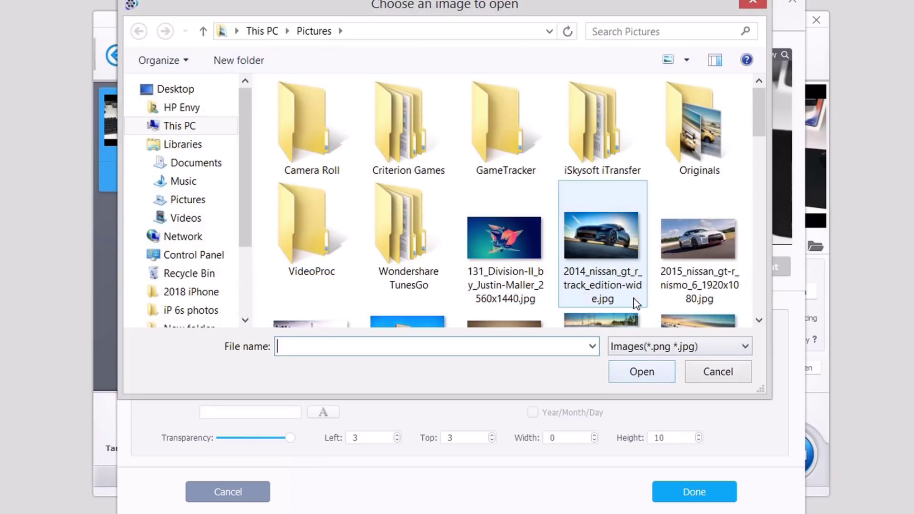
click(620, 268)
click(633, 376)
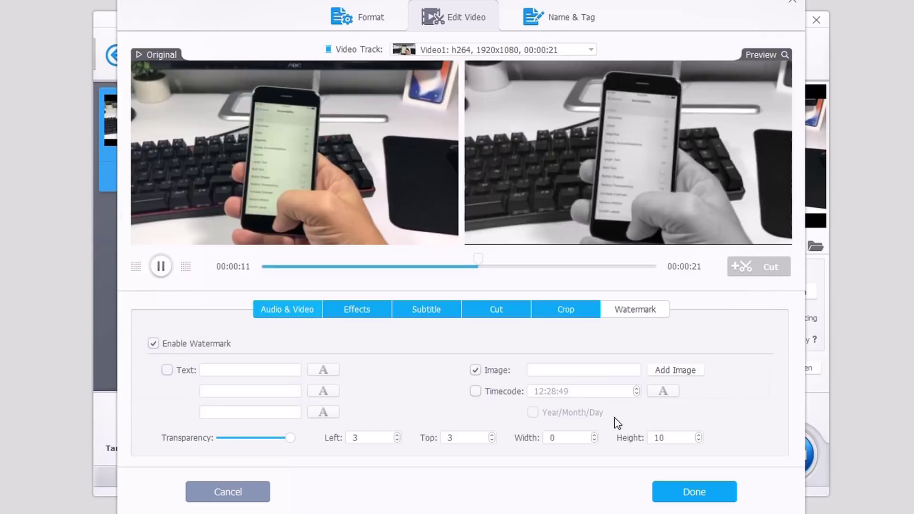
Shrink the Nissan watermark near the bottom-left corner, then start the MP4 conversion.
drag(754, 65, 549, 193)
drag(510, 223, 516, 216)
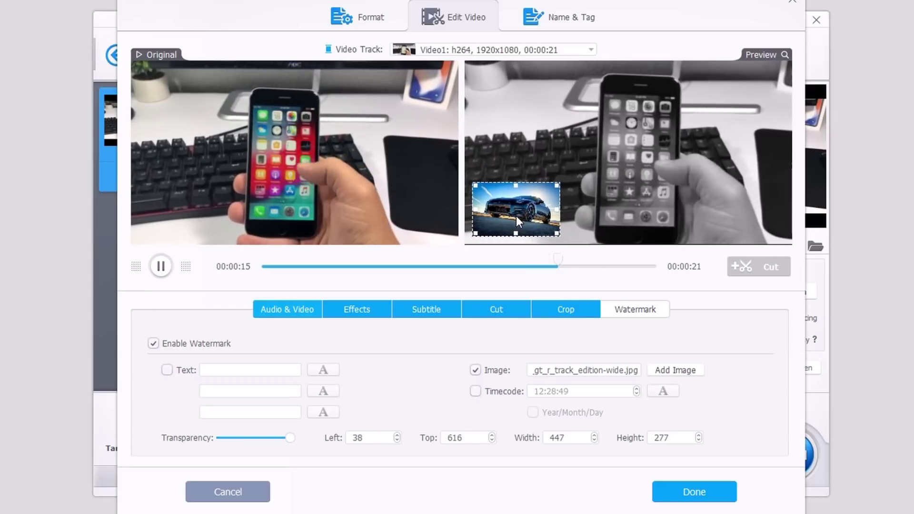
click(672, 493)
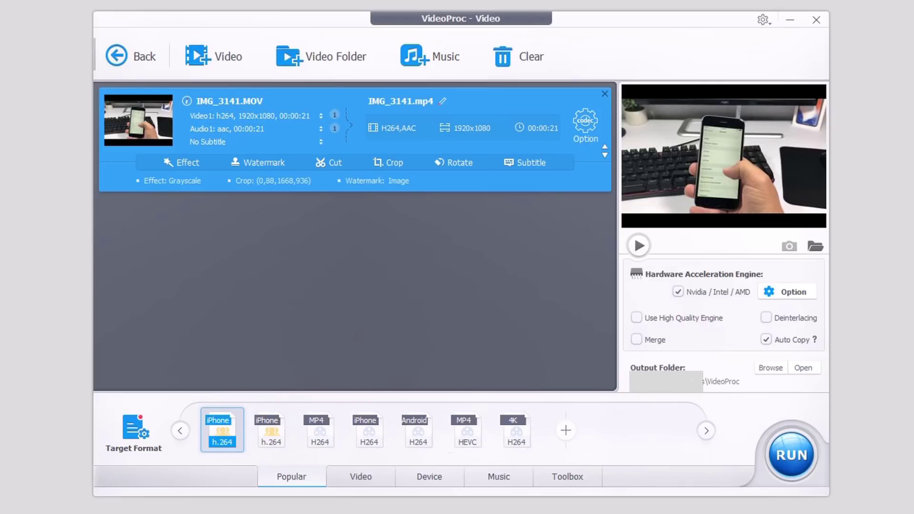
click(805, 454)
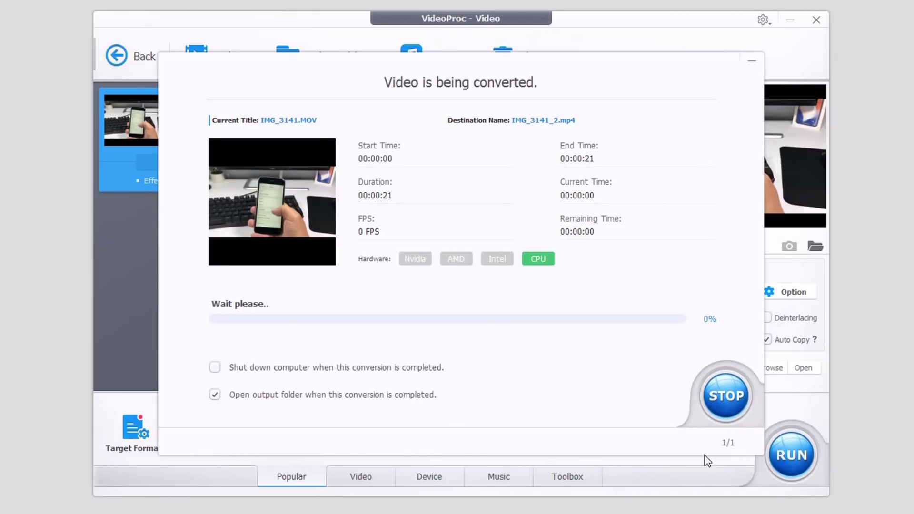
Turn off opening the output folder when the IMG_3141_2.mp4 conversion completes.
click(214, 394)
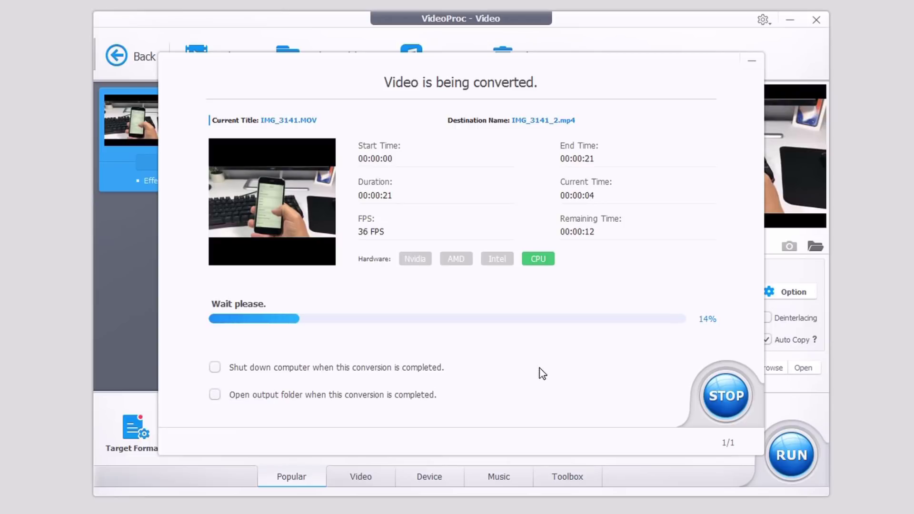